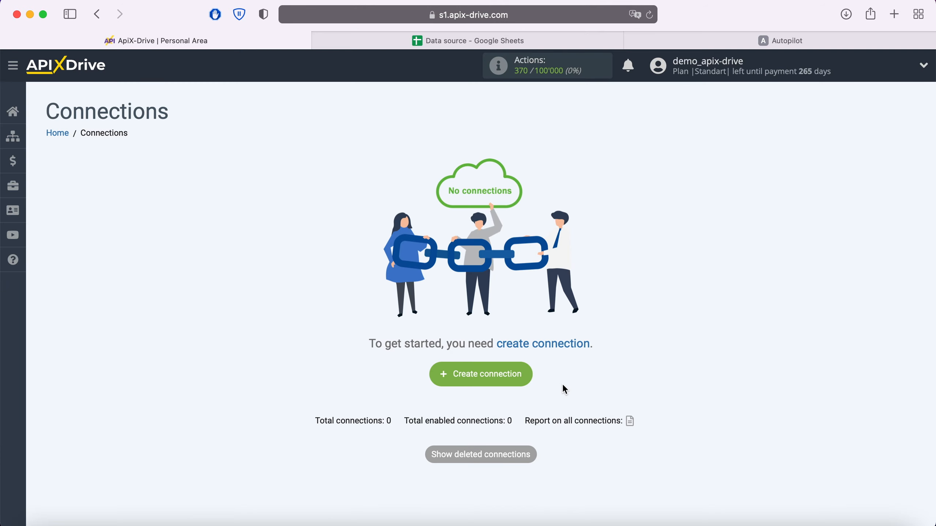
Create a new connection and choose Google Sheets as the data source system
{"action": "left_click", "coordinate": [530, 379]}
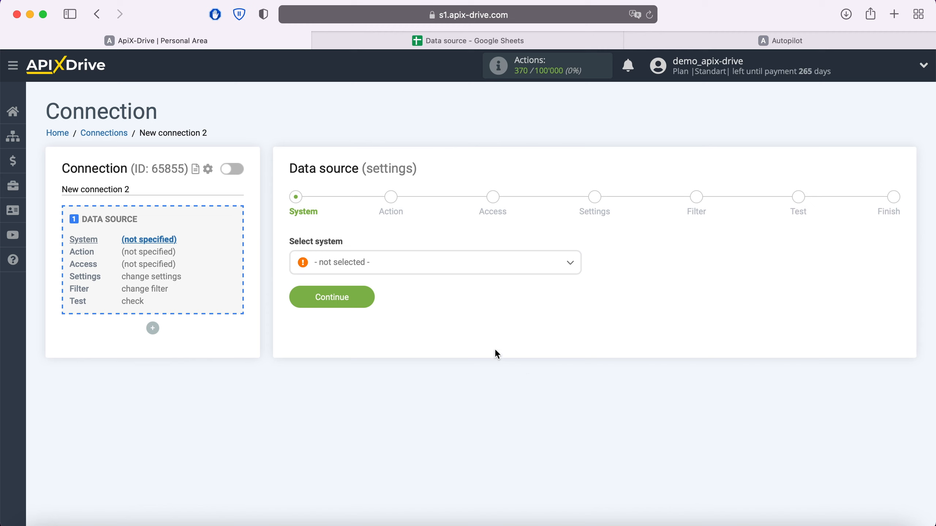
{"action": "left_click", "coordinate": [431, 267]}
{"action": "scroll", "coordinate": [440, 345], "scroll_direction": "down", "scroll_amount": 15}
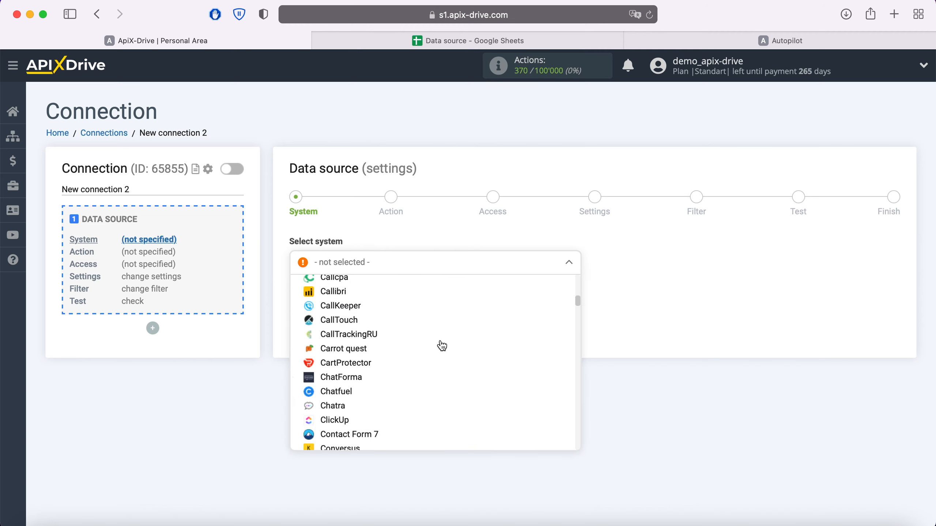
{"action": "scroll", "coordinate": [441, 346], "scroll_direction": "down", "scroll_amount": 10}
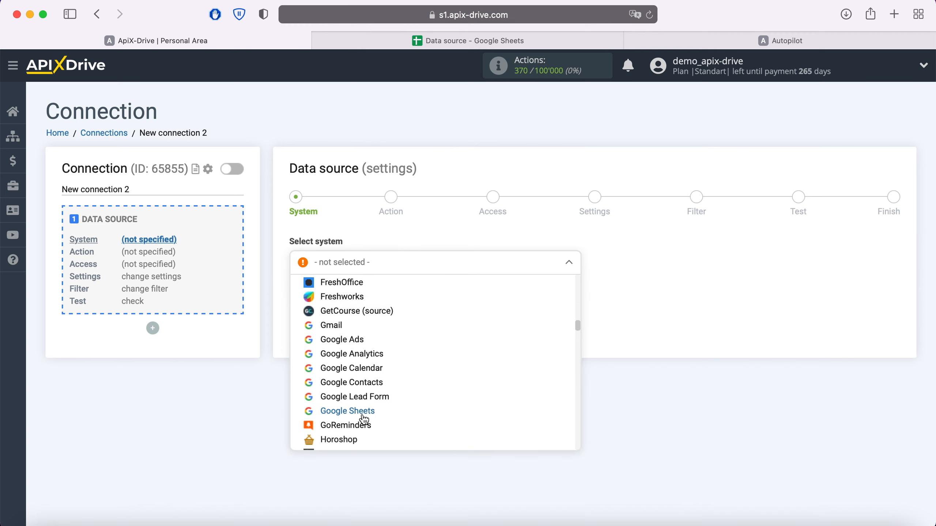
{"action": "left_click", "coordinate": [365, 414]}
{"action": "left_click", "coordinate": [367, 297]}
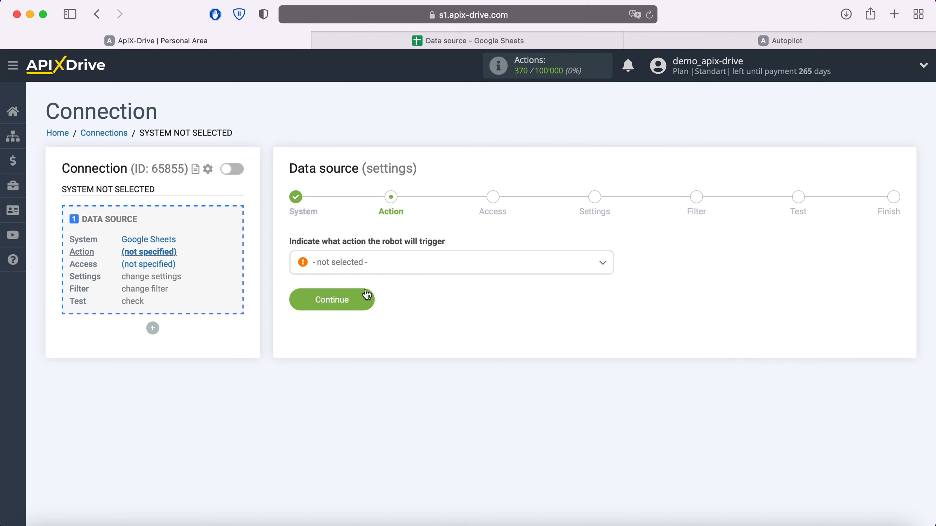
Set the data source's trigger action to Get Rows (new) and continue to the access stage
{"action": "left_click", "coordinate": [404, 271]}
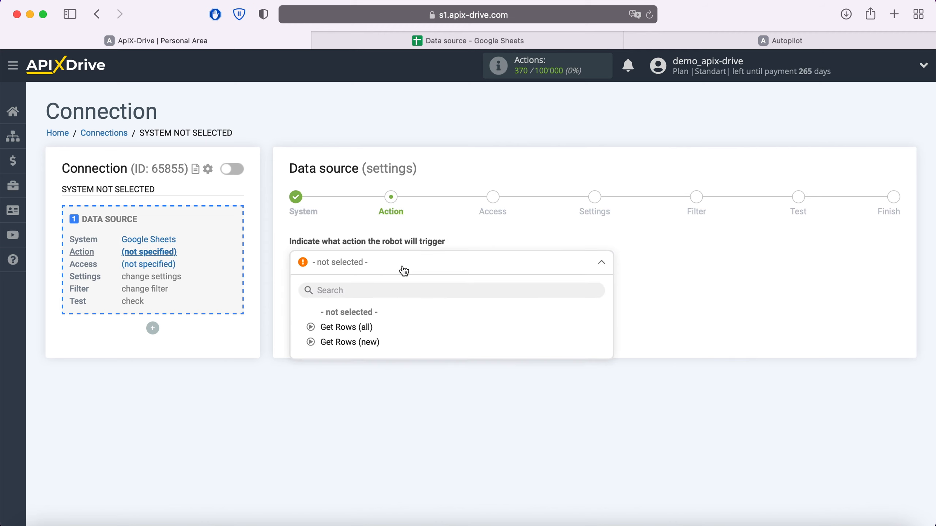
{"action": "left_click", "coordinate": [358, 343]}
{"action": "left_click", "coordinate": [366, 307]}
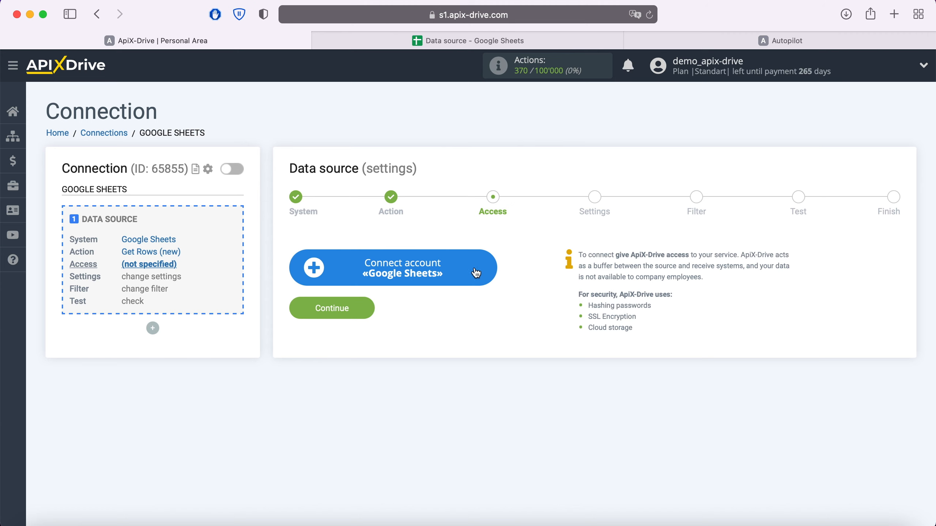
Start connecting a Google Sheets account and sign in to Google with the saved e-mail and account password
{"action": "left_click", "coordinate": [489, 267]}
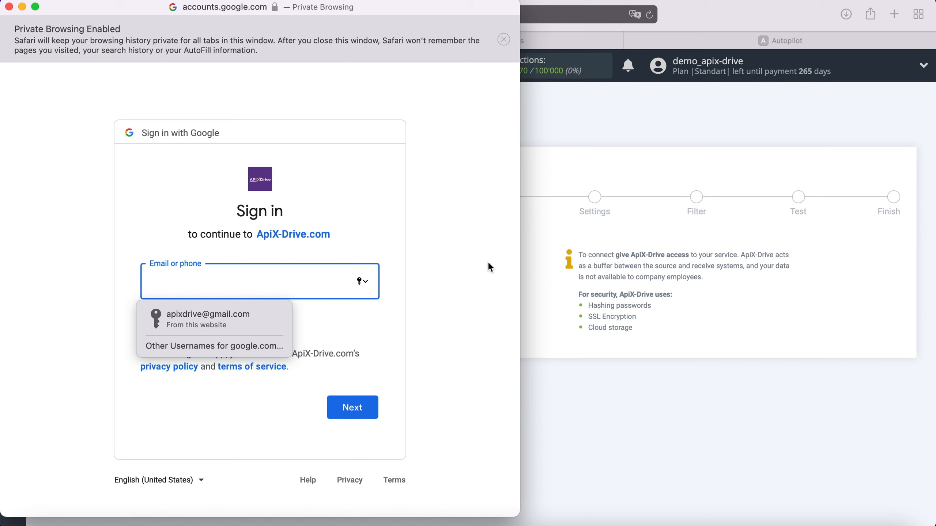
{"action": "left_click", "coordinate": [272, 319]}
{"action": "left_click", "coordinate": [373, 406]}
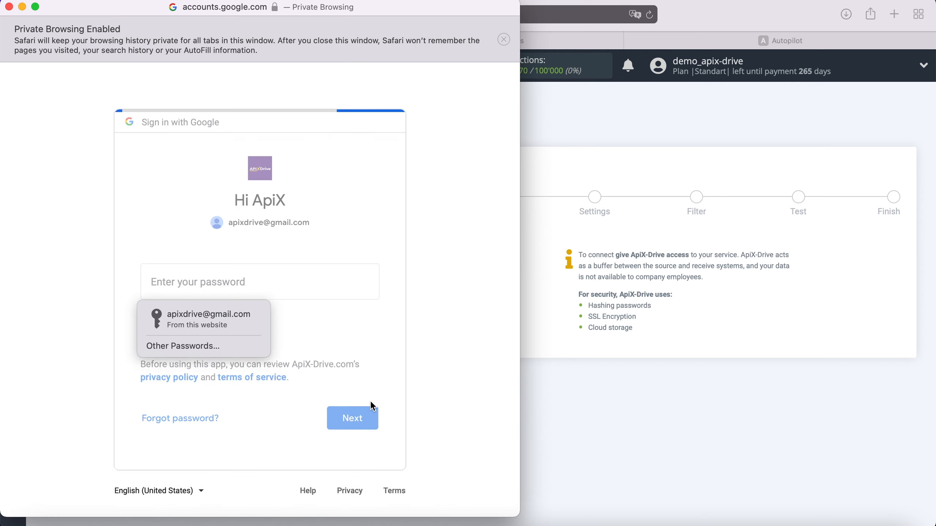
{"action": "left_click", "coordinate": [256, 314]}
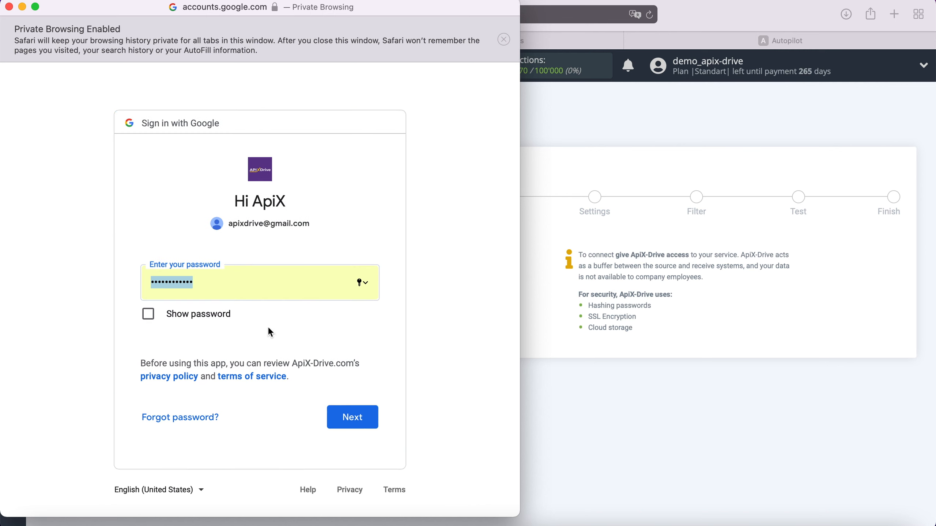
{"action": "left_click", "coordinate": [365, 408]}
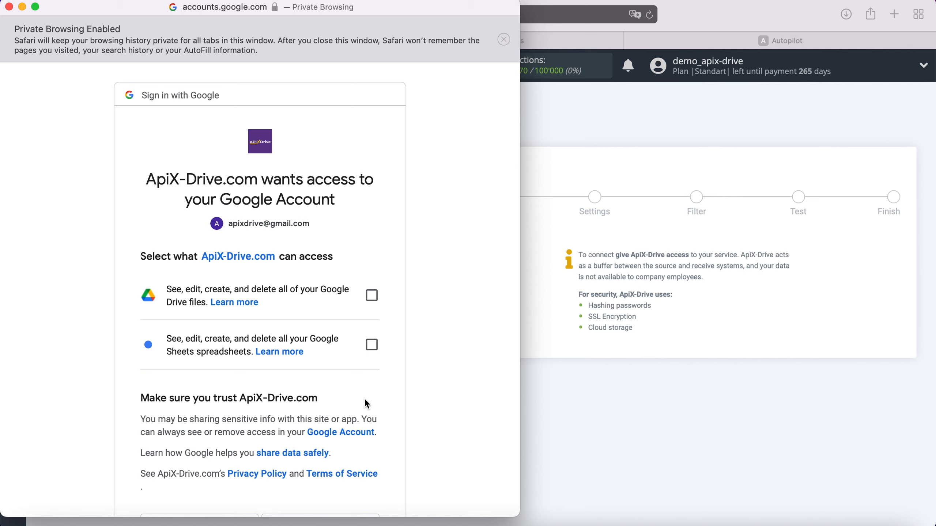
Grant ApiX-Drive access to all Google Drive files and Google Sheets spreadsheets, and approve the request
{"action": "left_click", "coordinate": [372, 295]}
{"action": "left_click", "coordinate": [372, 344]}
{"action": "scroll", "coordinate": [423, 351], "scroll_direction": "down", "scroll_amount": 5}
{"action": "left_click", "coordinate": [356, 431]}
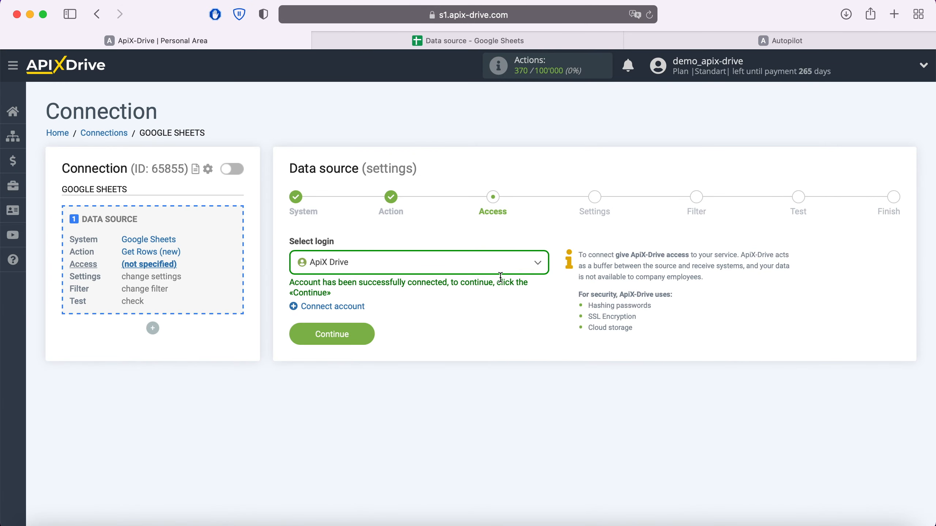
Choose the connected ApiX Drive login for the data source and continue to its settings
{"action": "left_click", "coordinate": [527, 263]}
{"action": "left_click", "coordinate": [358, 343]}
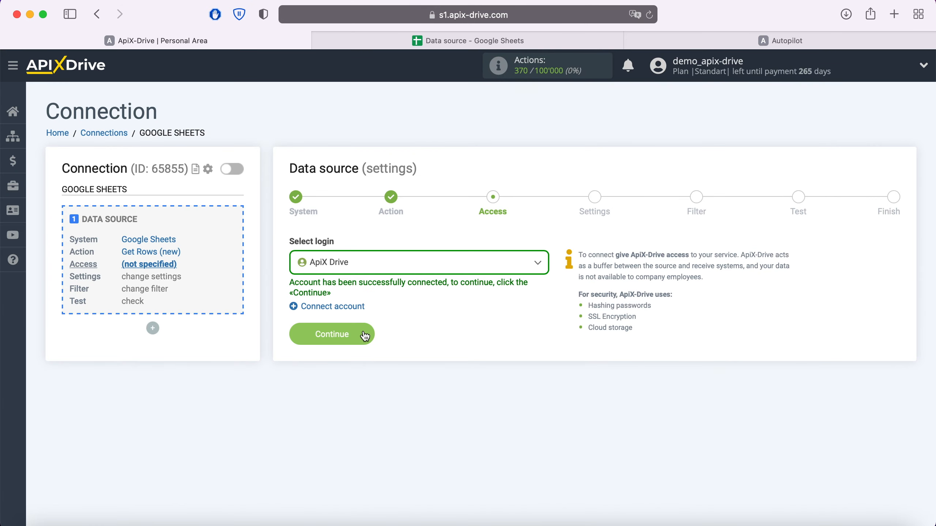
{"action": "left_click", "coordinate": [365, 334]}
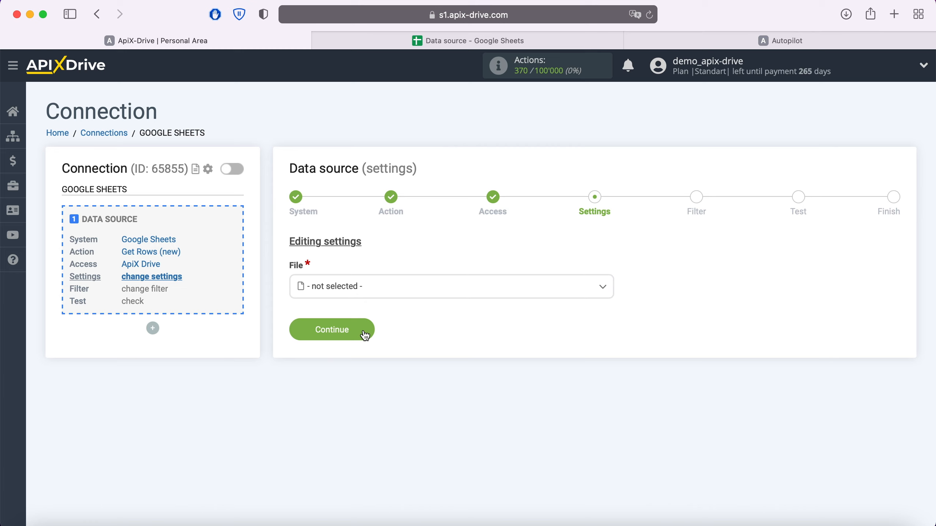
Select the file "Data source" and its sheet "Data source" in the source settings
{"action": "left_click", "coordinate": [380, 293]}
{"action": "left_click", "coordinate": [347, 367]}
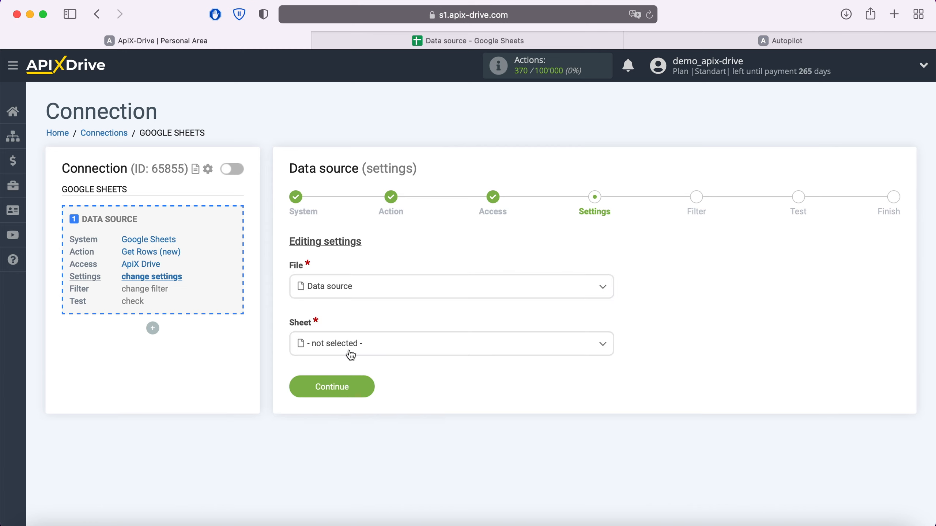
{"action": "left_click", "coordinate": [350, 355]}
{"action": "left_click", "coordinate": [350, 410]}
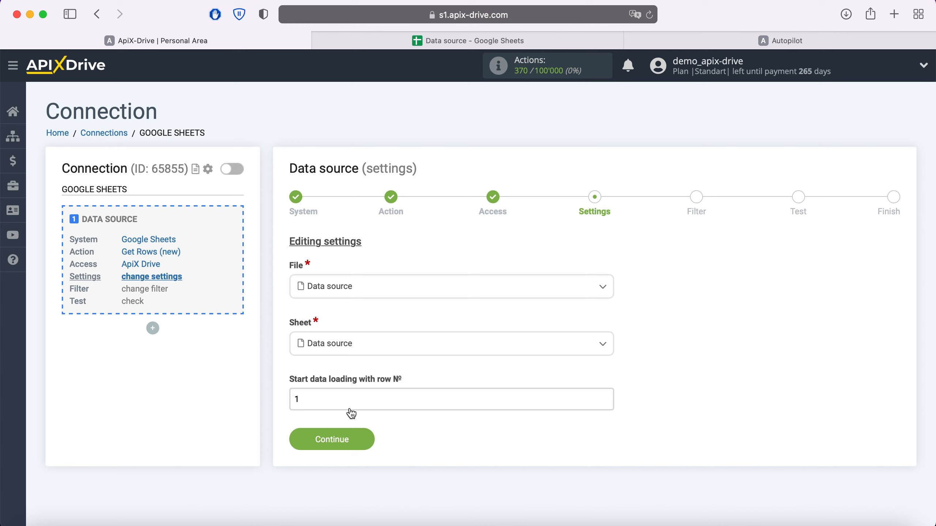
Check the layout of the Data source spreadsheet, set data loading to start with row 2, and continue
{"action": "left_click_drag", "start_coordinate": [312, 403], "coordinate": [295, 400]}
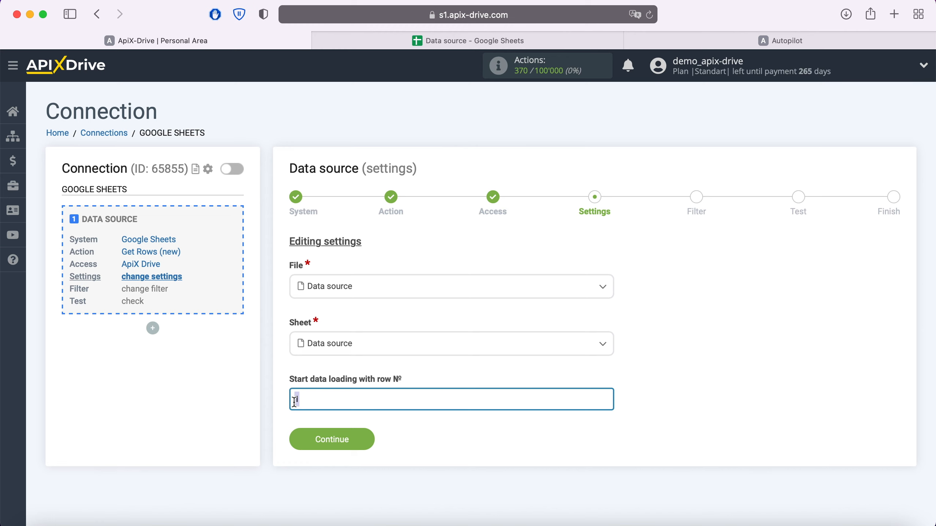
{"action": "left_click", "coordinate": [455, 41]}
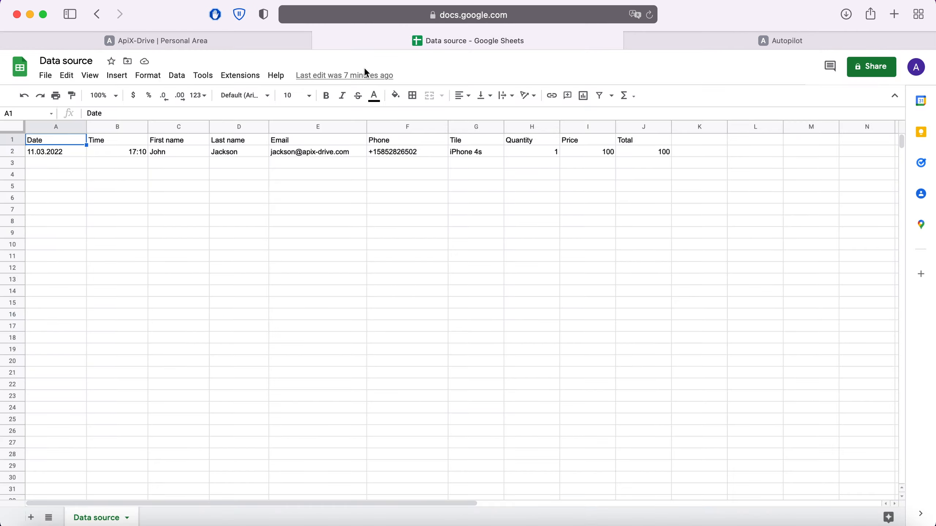
{"action": "left_click", "coordinate": [166, 41]}
{"action": "type", "text": "2"}
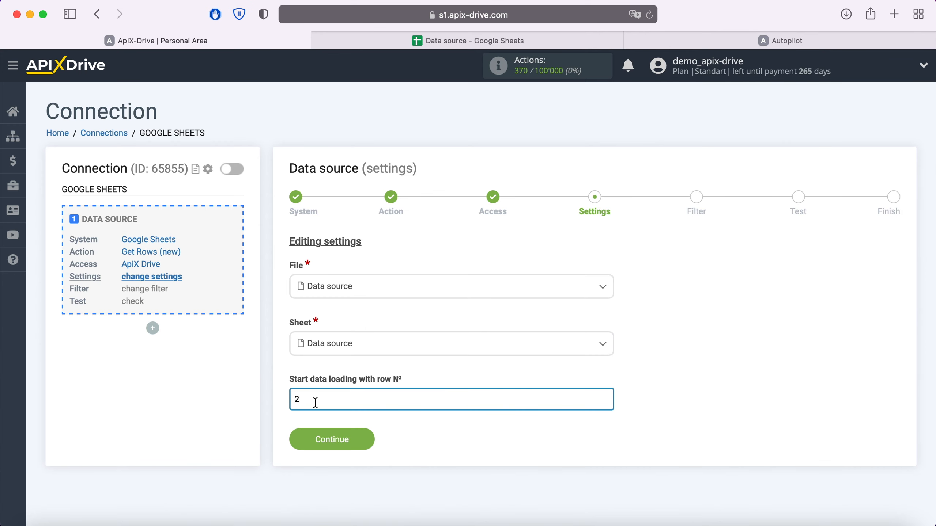
{"action": "left_click", "coordinate": [367, 443]}
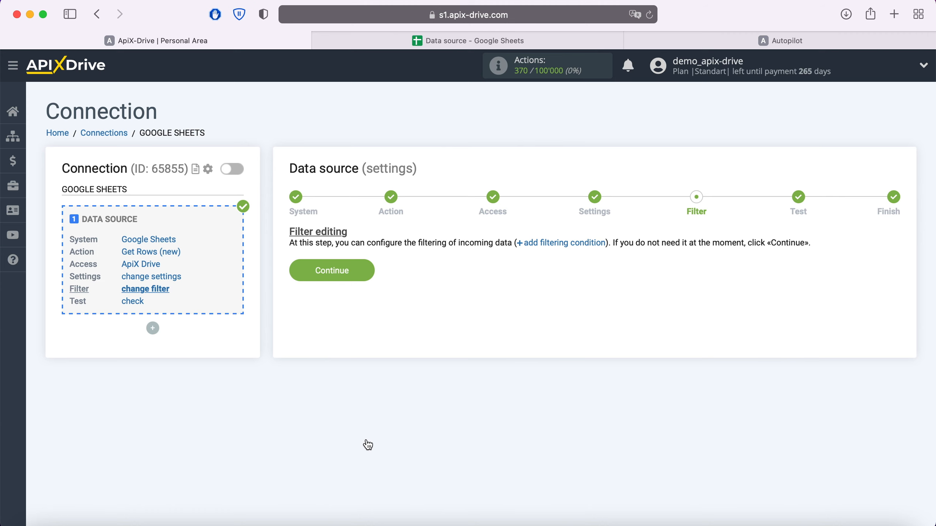
Skip the filter, accept the loaded test data, and start configuring data receiving
{"action": "left_click", "coordinate": [365, 276]}
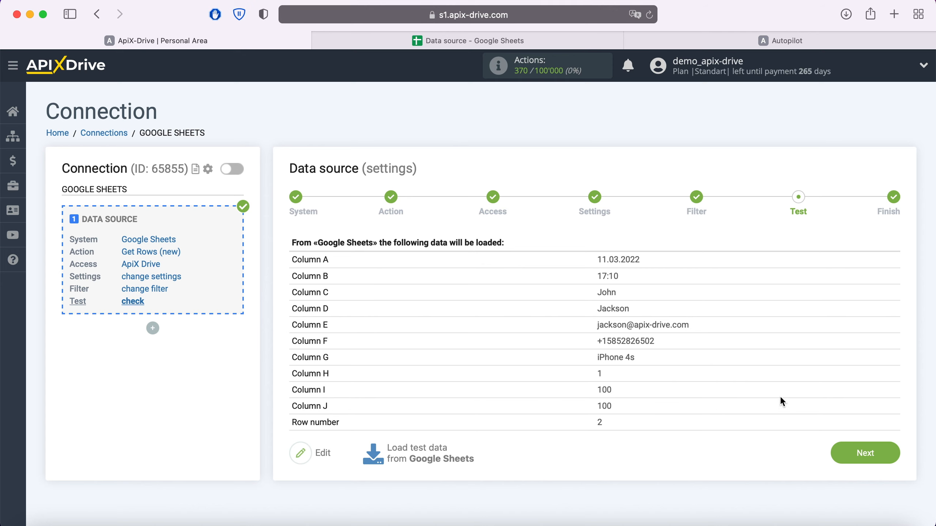
{"action": "left_click", "coordinate": [894, 454]}
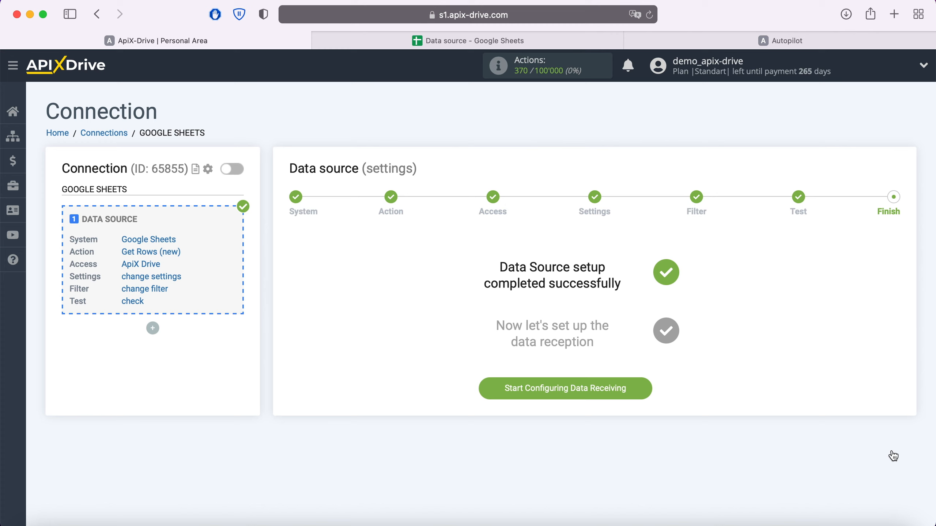
{"action": "left_click", "coordinate": [647, 393]}
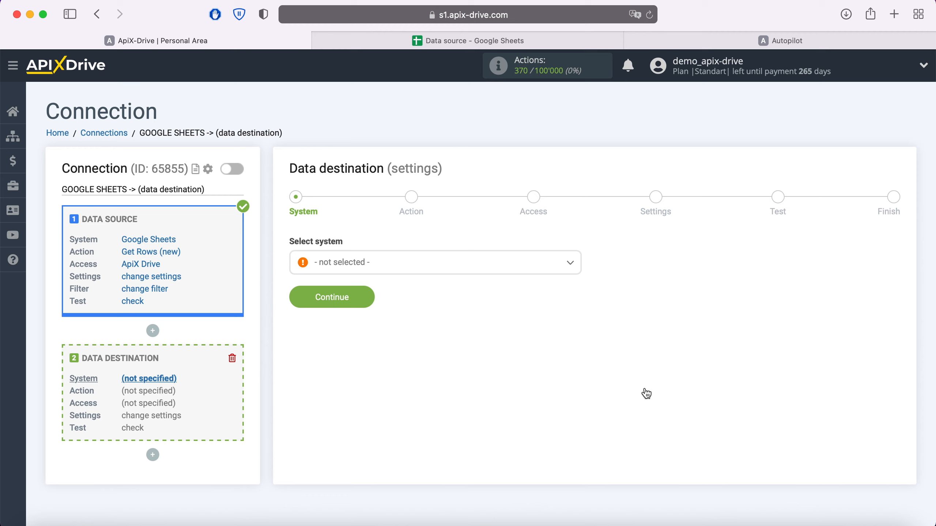
Choose Autopilot as the data destination system and continue to the action stage
{"action": "left_click", "coordinate": [518, 262]}
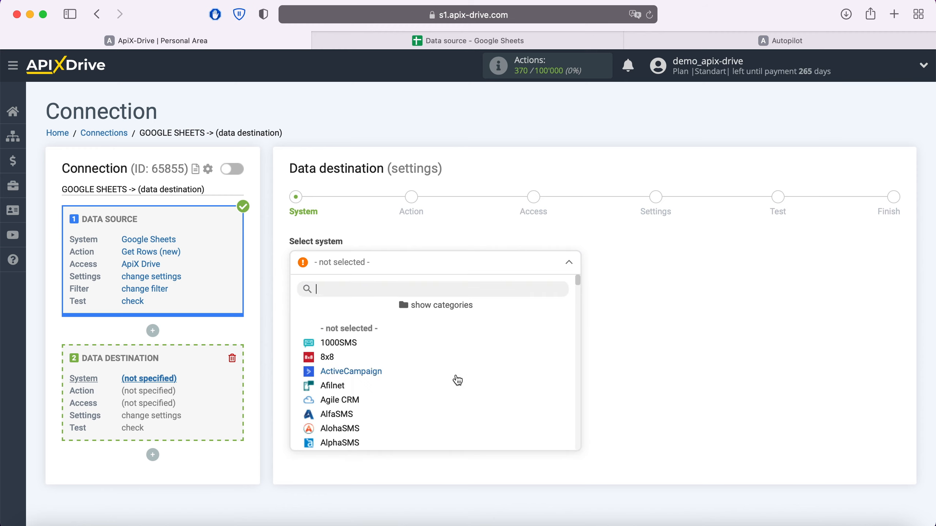
{"action": "scroll", "coordinate": [456, 378], "scroll_direction": "down", "scroll_amount": 3}
{"action": "left_click", "coordinate": [346, 407]}
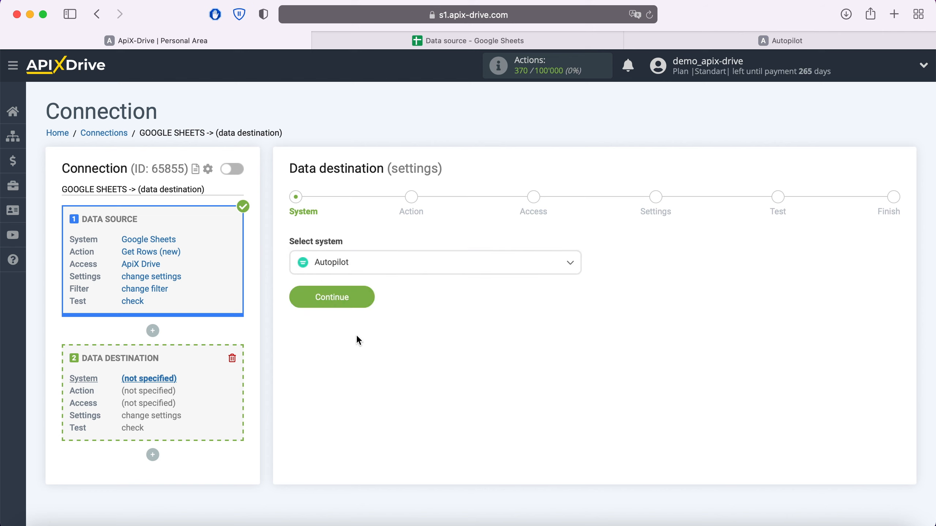
{"action": "left_click", "coordinate": [365, 299]}
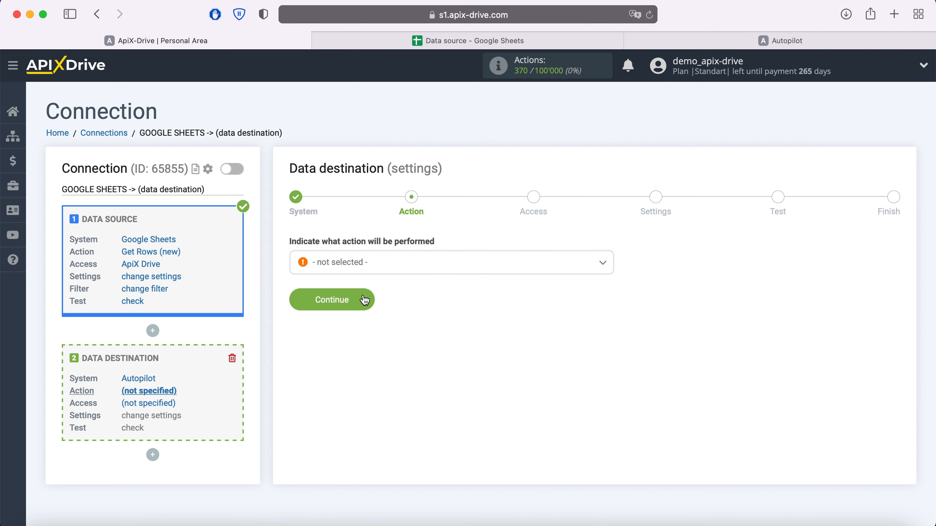
Set the destination action to Add or Update Contact and continue to the access stage
{"action": "left_click", "coordinate": [399, 267]}
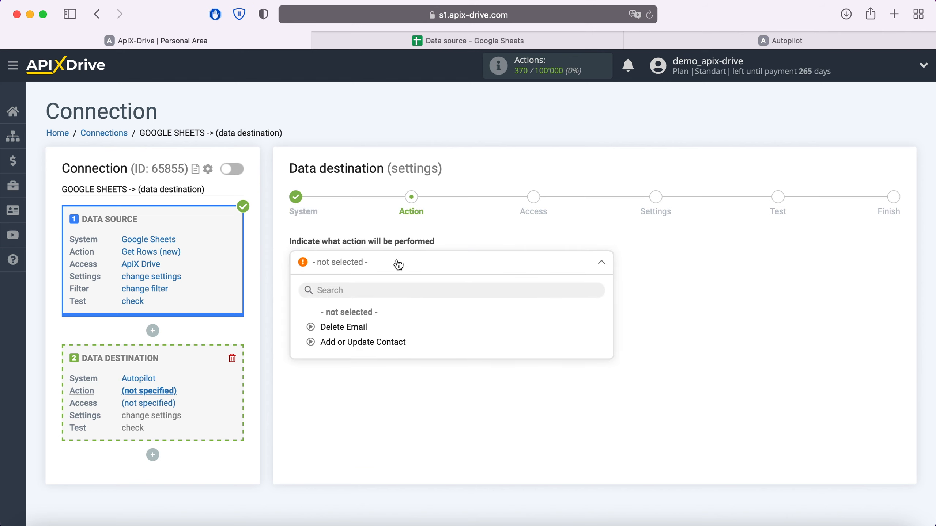
{"action": "left_click", "coordinate": [387, 343]}
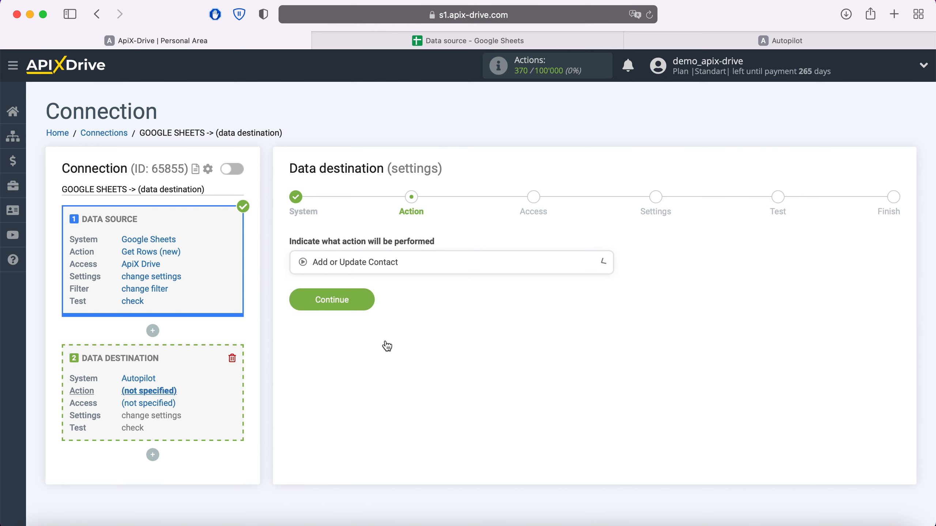
{"action": "left_click", "coordinate": [371, 308]}
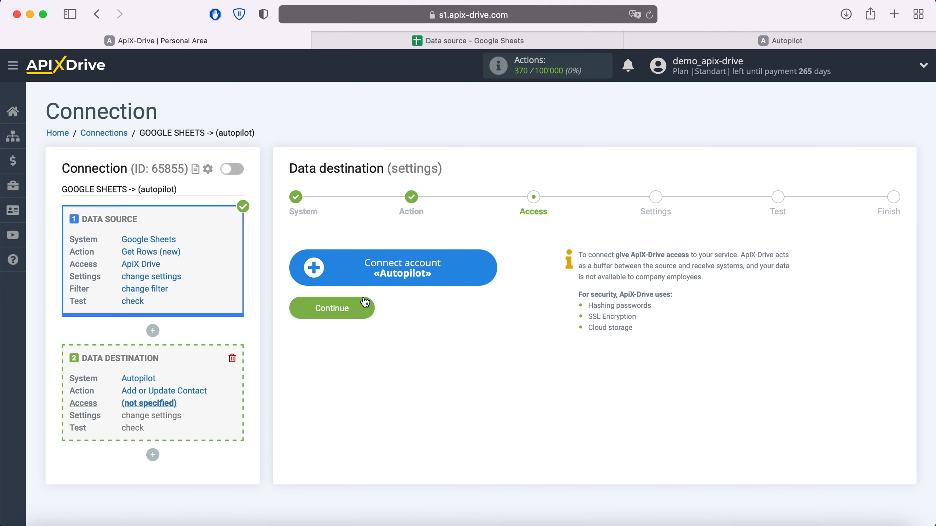
Start connecting an Autopilot account, switch to Autopilot, and copy the API key from its Autopilot API settings
{"action": "left_click", "coordinate": [488, 264]}
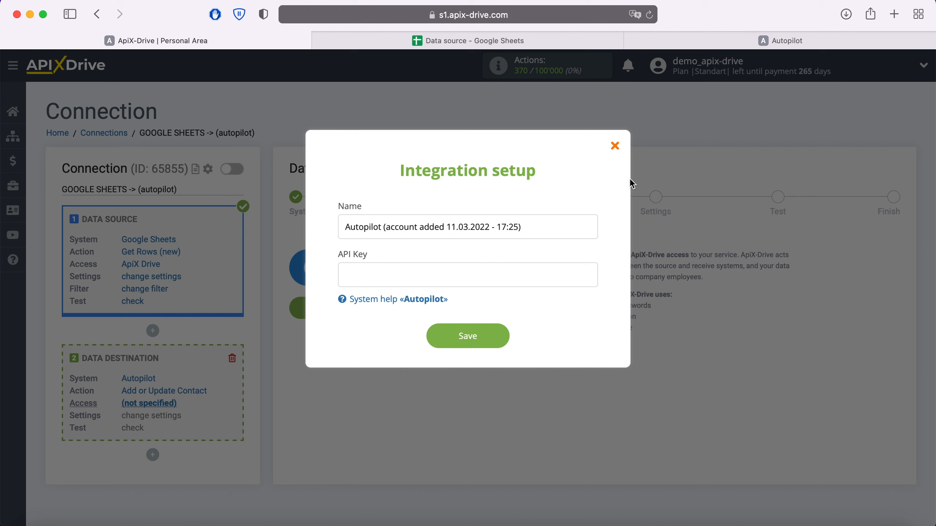
{"action": "left_click", "coordinate": [764, 44]}
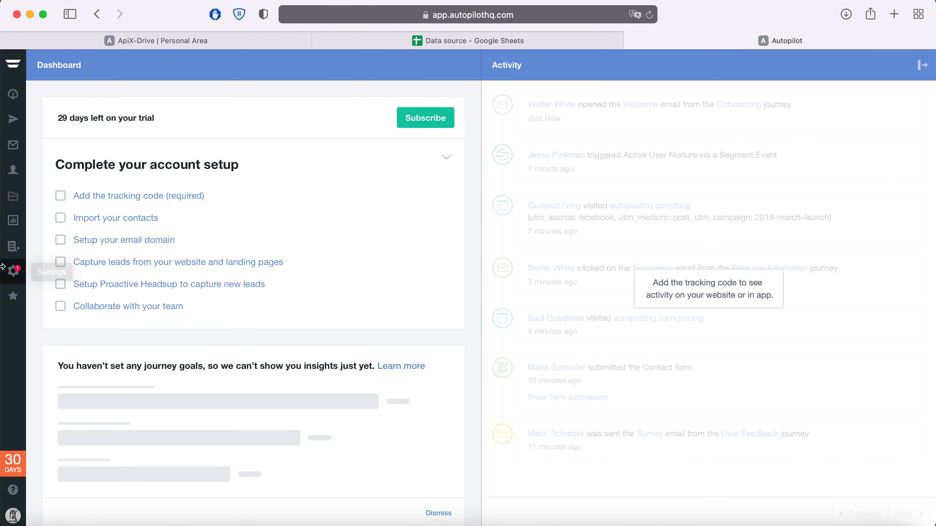
{"action": "left_click", "coordinate": [14, 272]}
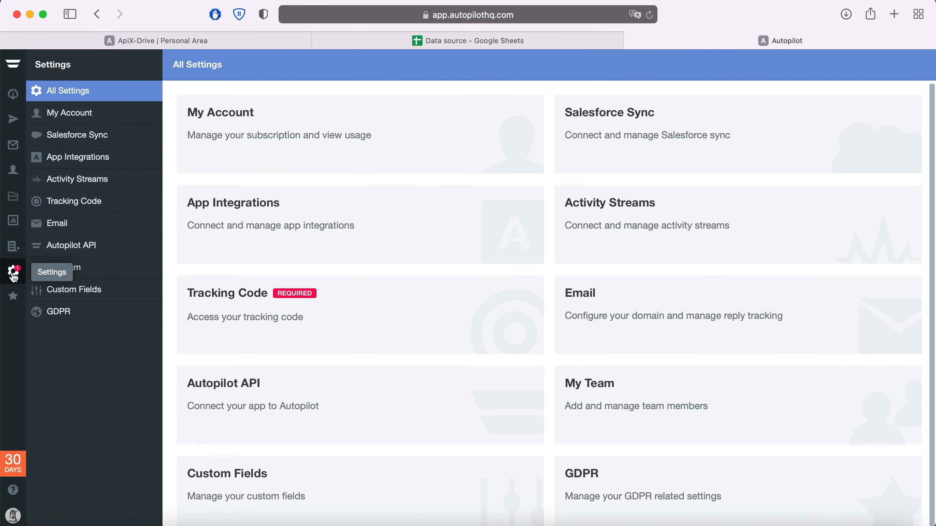
{"action": "left_click", "coordinate": [69, 247]}
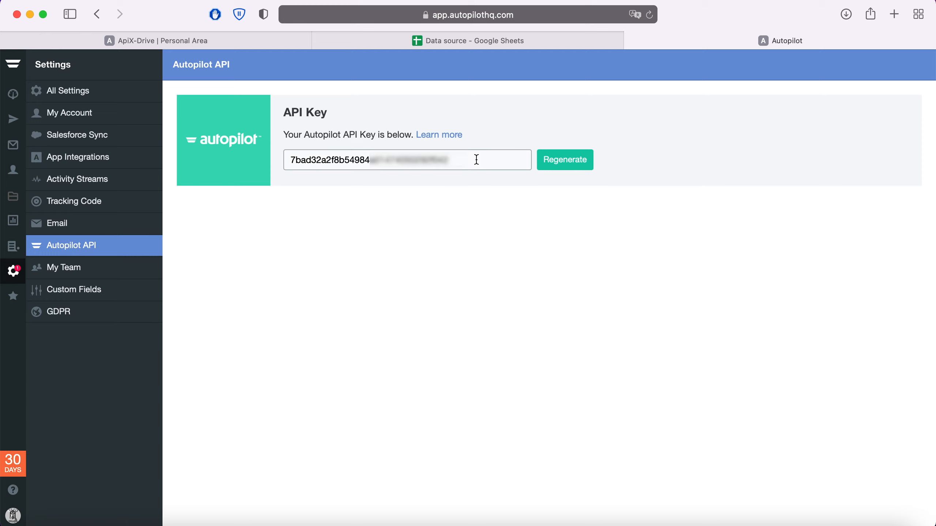
{"action": "left_click_drag", "start_coordinate": [477, 159], "coordinate": [289, 161]}
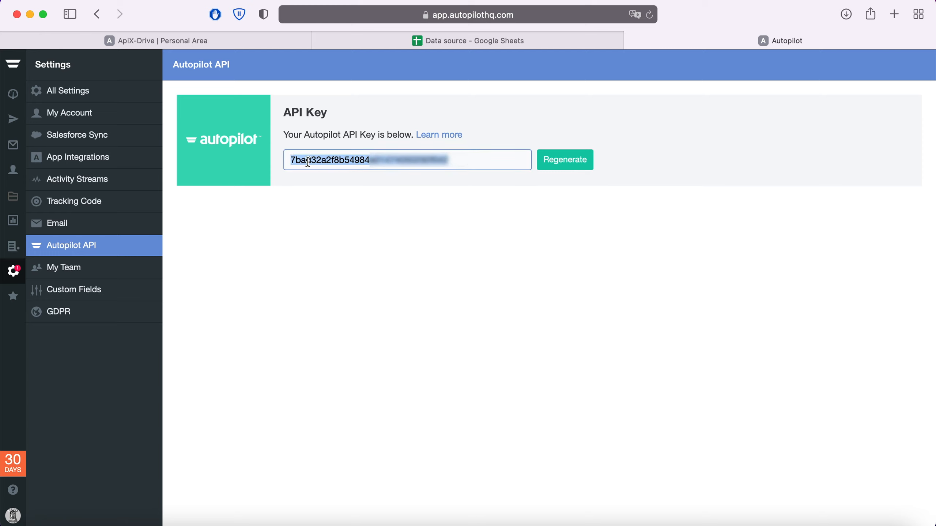
Return to ApiX-Drive and paste the Autopilot API key into the Integration setup form
{"action": "left_click", "coordinate": [233, 37]}
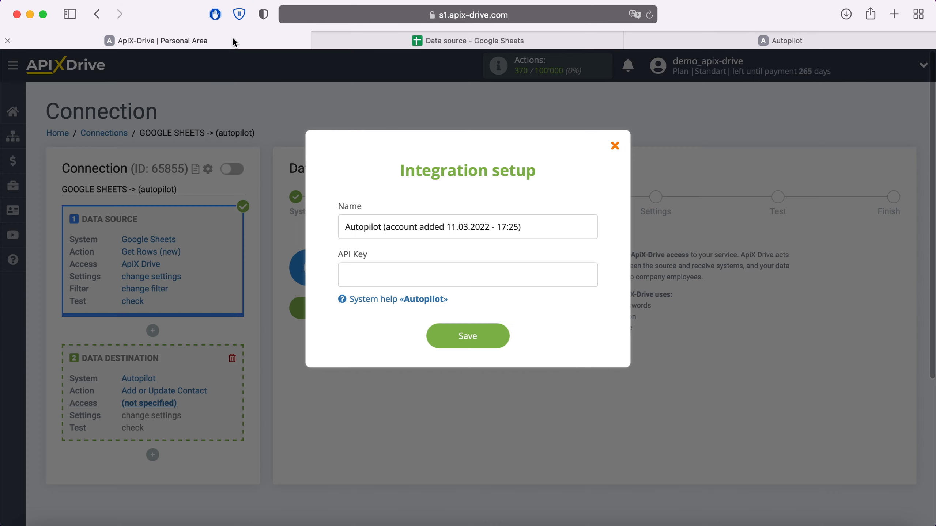
{"action": "right_click", "coordinate": [375, 267]}
{"action": "left_click", "coordinate": [413, 304]}
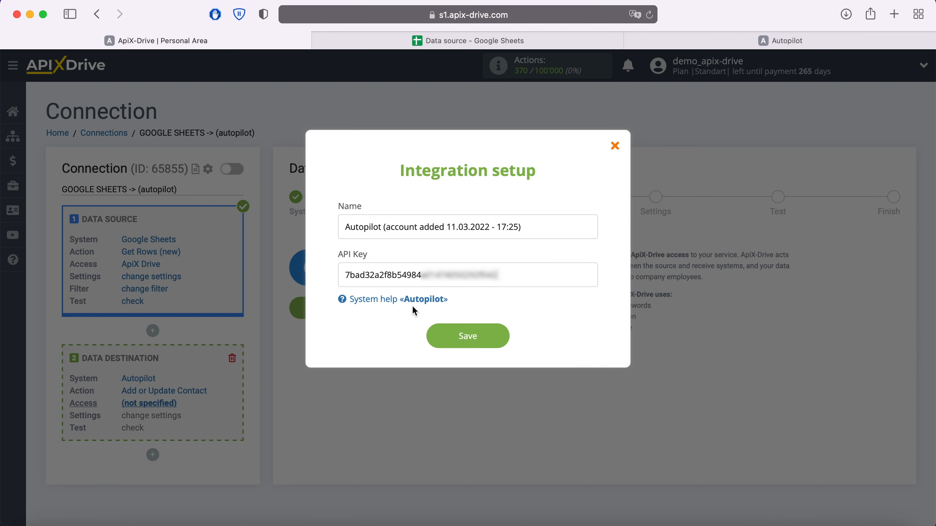
Save the Autopilot integration, select the newly connected account as the login, and continue to the settings stage
{"action": "left_click", "coordinate": [503, 335]}
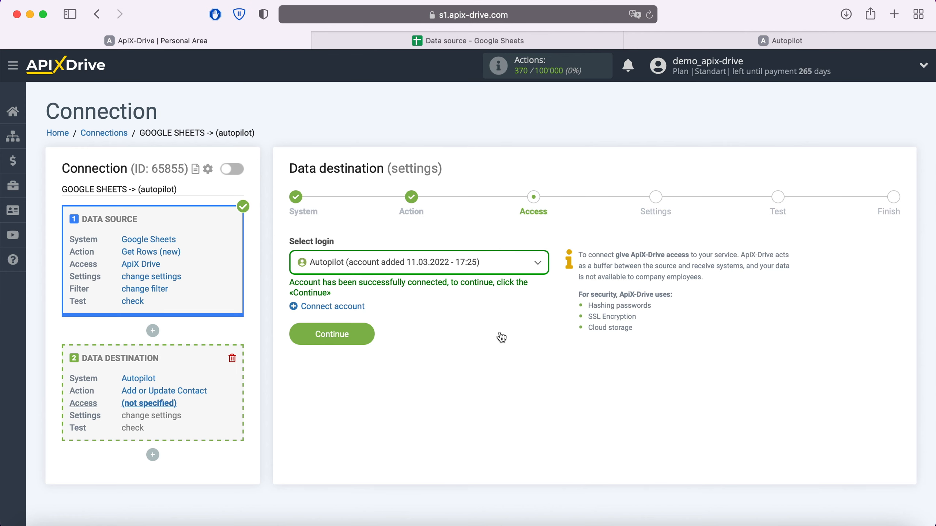
{"action": "left_click", "coordinate": [526, 260]}
{"action": "left_click", "coordinate": [472, 341]}
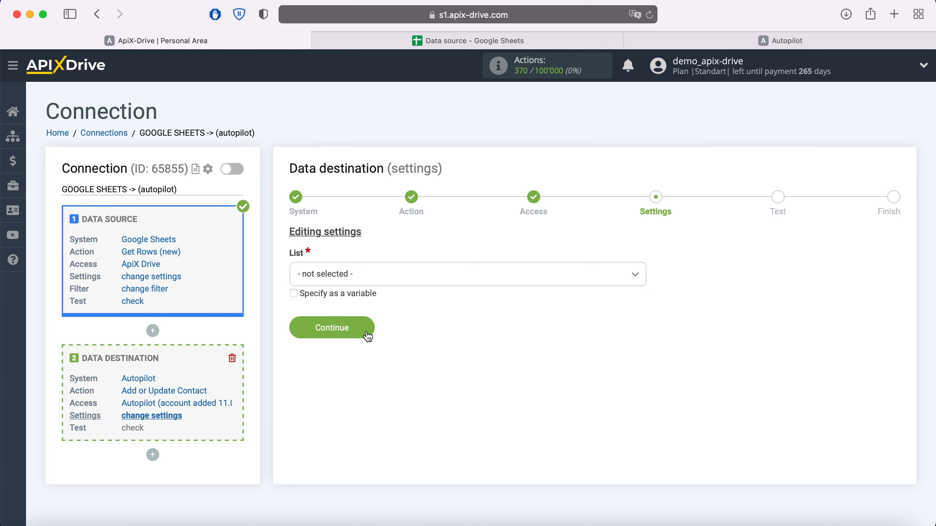
Set the destination list to Sunset Contacts and map the E-mail field to Google Sheets Column E
{"action": "left_click", "coordinate": [389, 275]}
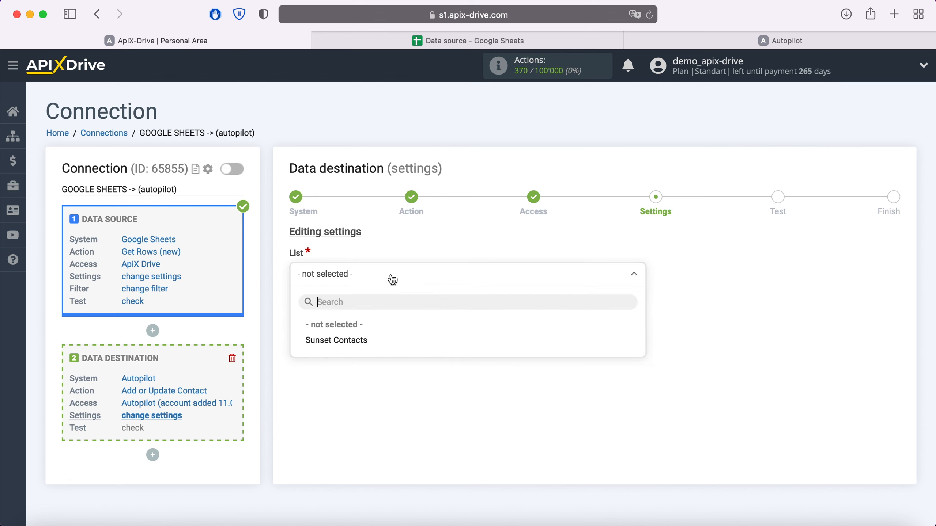
{"action": "left_click", "coordinate": [336, 341]}
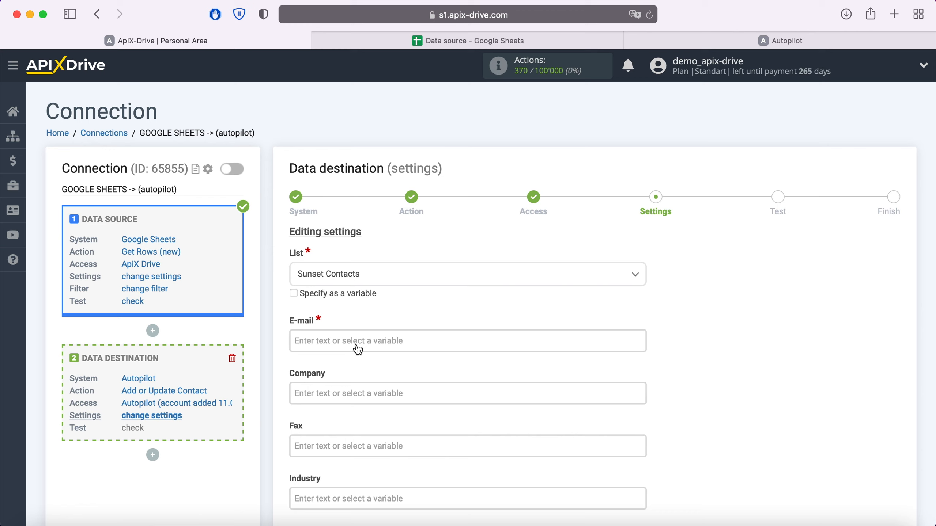
{"action": "left_click", "coordinate": [338, 340]}
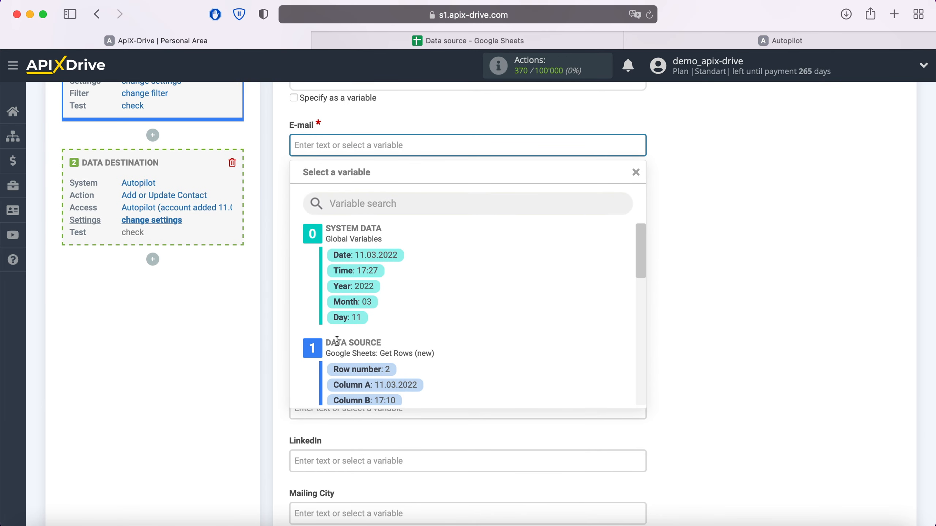
{"action": "scroll", "coordinate": [507, 312], "scroll_direction": "down", "scroll_amount": 5}
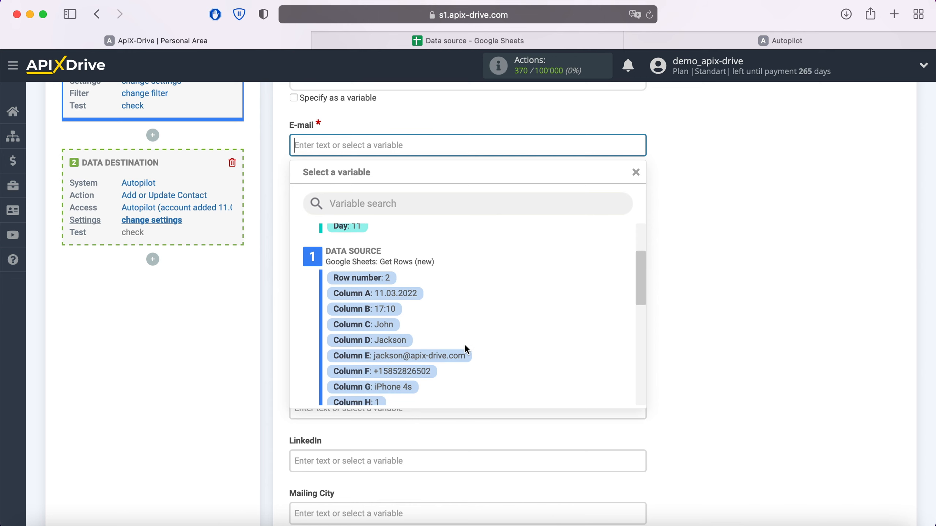
{"action": "left_click", "coordinate": [466, 350]}
Map the Last name field to Google Sheets Column D
{"action": "scroll", "coordinate": [453, 353], "scroll_direction": "down", "scroll_amount": 4}
{"action": "left_click", "coordinate": [407, 265]}
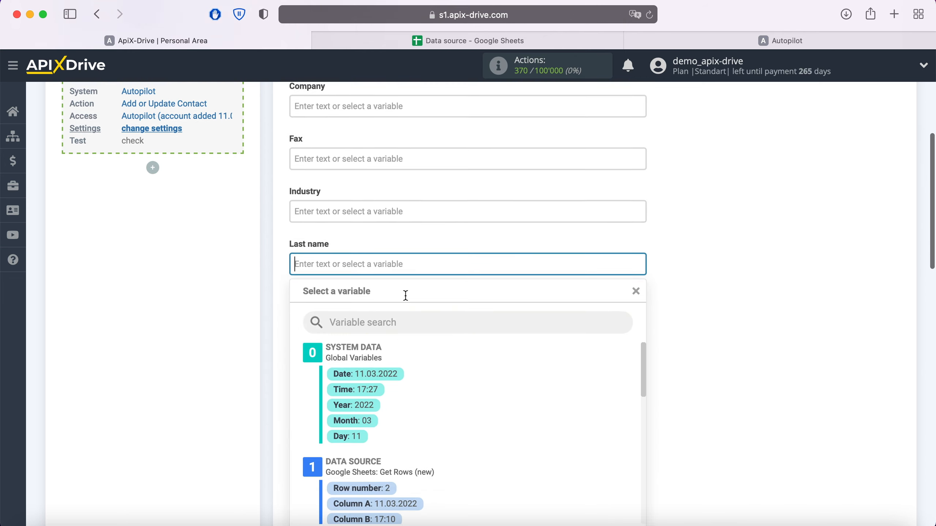
{"action": "scroll", "coordinate": [516, 282], "scroll_direction": "down", "scroll_amount": 3}
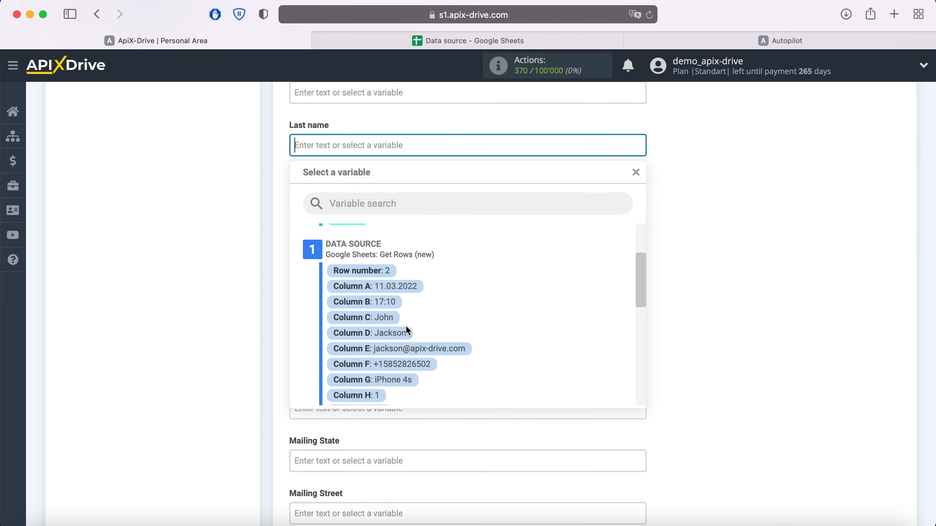
{"action": "left_click", "coordinate": [406, 333]}
Map the Mobile phone field to Google Sheets Column F
{"action": "scroll", "coordinate": [401, 336], "scroll_direction": "down", "scroll_amount": 3}
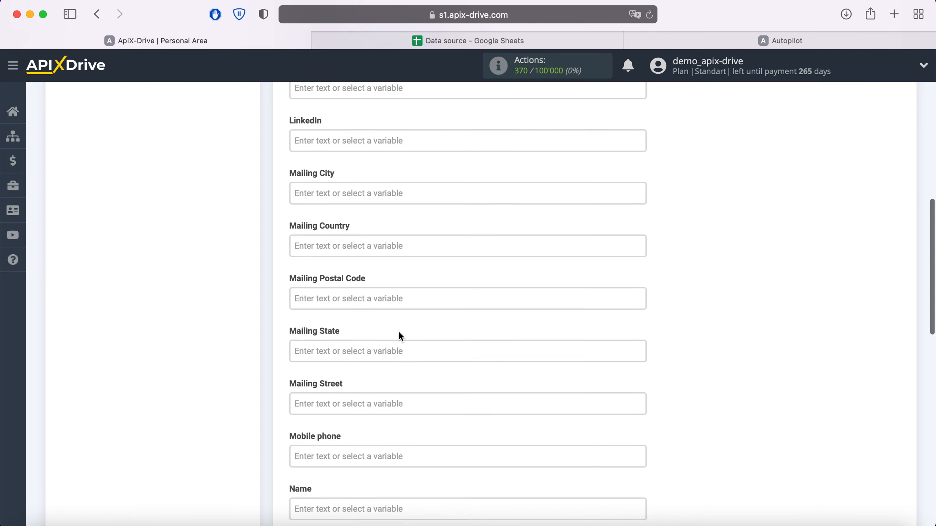
{"action": "scroll", "coordinate": [401, 336], "scroll_direction": "down", "scroll_amount": 4}
{"action": "left_click", "coordinate": [393, 324]}
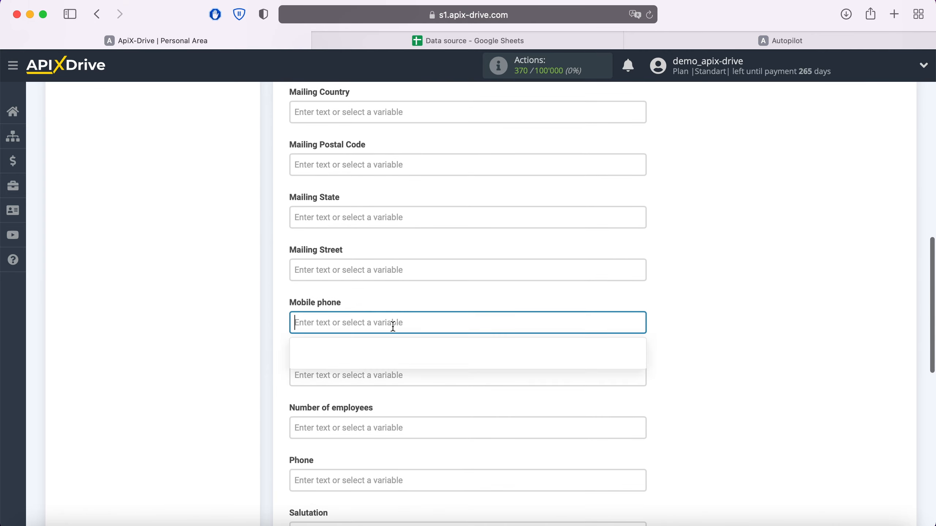
{"action": "scroll", "coordinate": [504, 315], "scroll_direction": "down", "scroll_amount": 4}
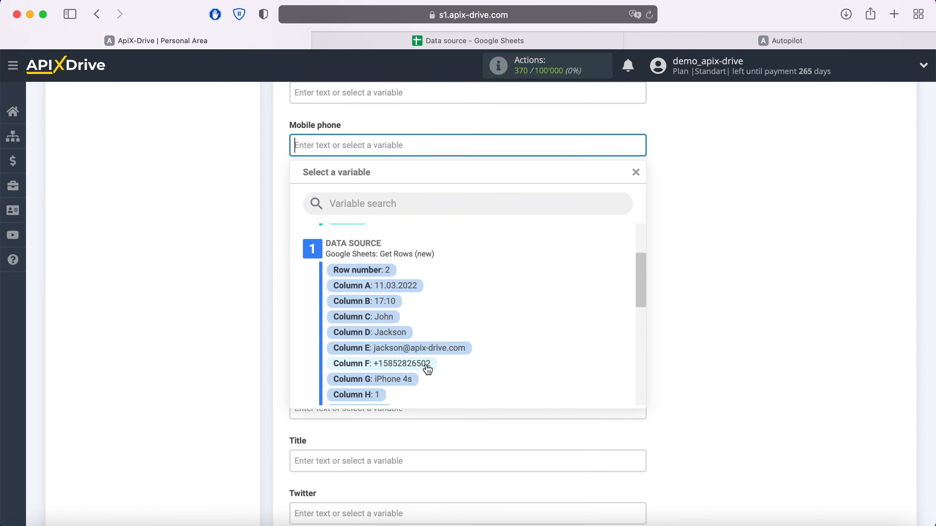
{"action": "left_click", "coordinate": [428, 364]}
Map the Name field to Google Sheets Column C and the Phone field to Column F
{"action": "left_click", "coordinate": [390, 199]}
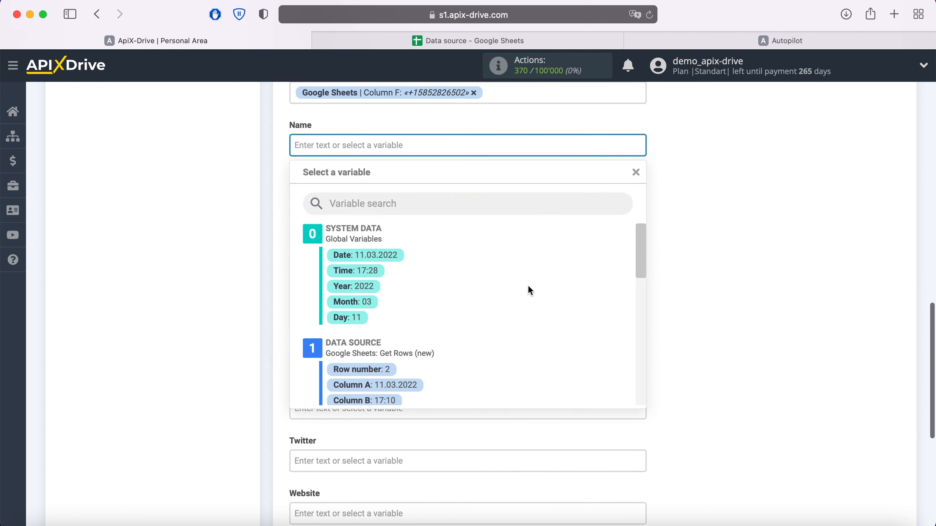
{"action": "scroll", "coordinate": [528, 289], "scroll_direction": "down", "scroll_amount": 2}
{"action": "left_click", "coordinate": [387, 350]}
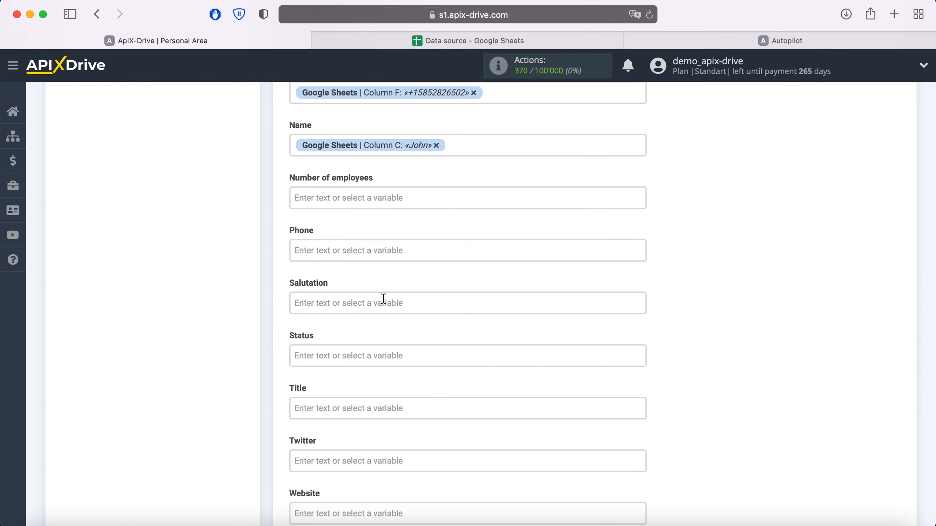
{"action": "left_click", "coordinate": [375, 246]}
{"action": "scroll", "coordinate": [540, 328], "scroll_direction": "down", "scroll_amount": 3}
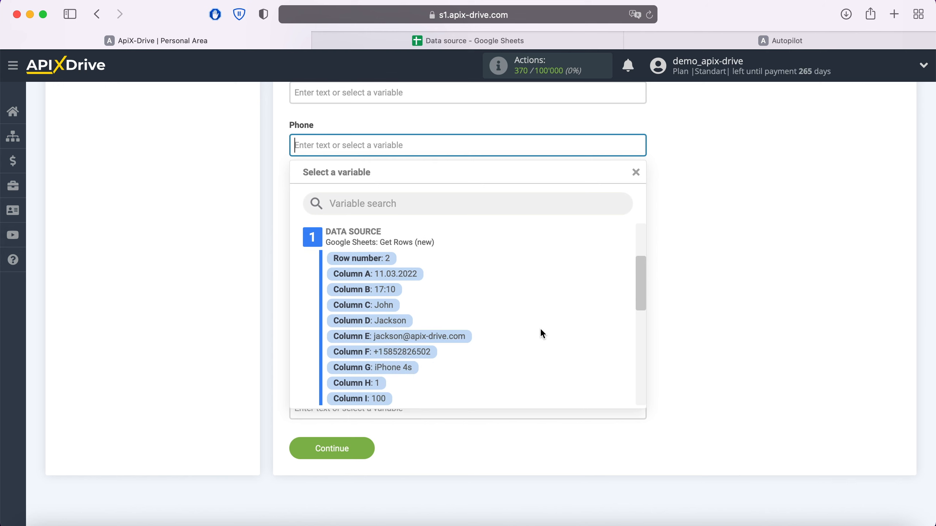
{"action": "left_click", "coordinate": [427, 352]}
Map the Title field to Google Sheets Column G
{"action": "left_click", "coordinate": [382, 303]}
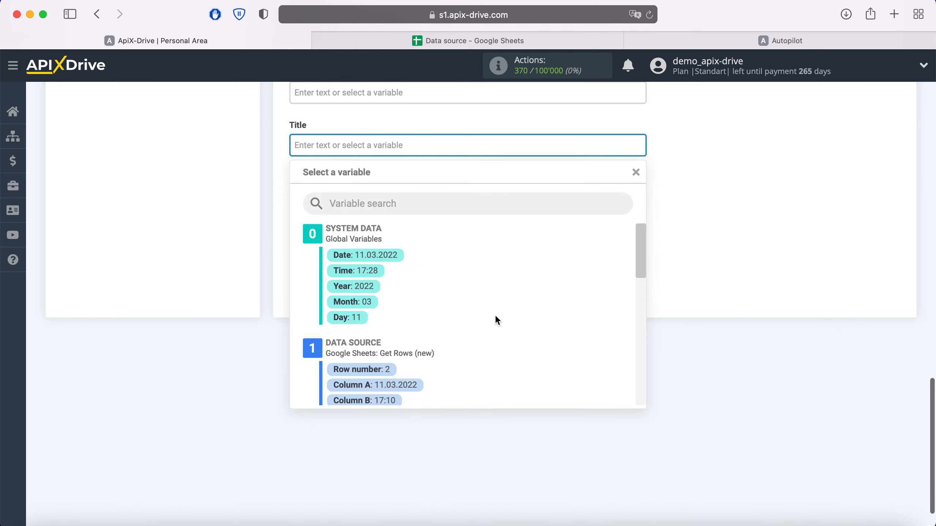
{"action": "scroll", "coordinate": [502, 314], "scroll_direction": "down", "scroll_amount": 3}
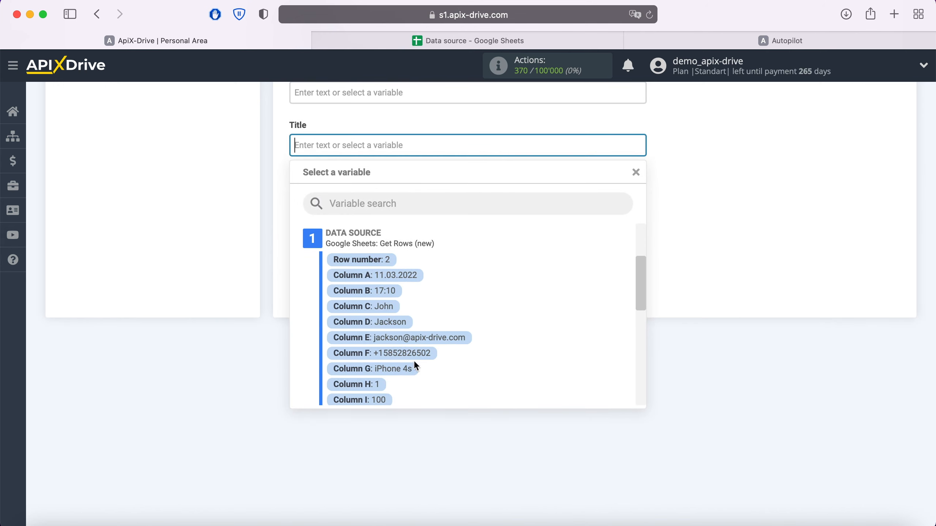
{"action": "left_click", "coordinate": [404, 369]}
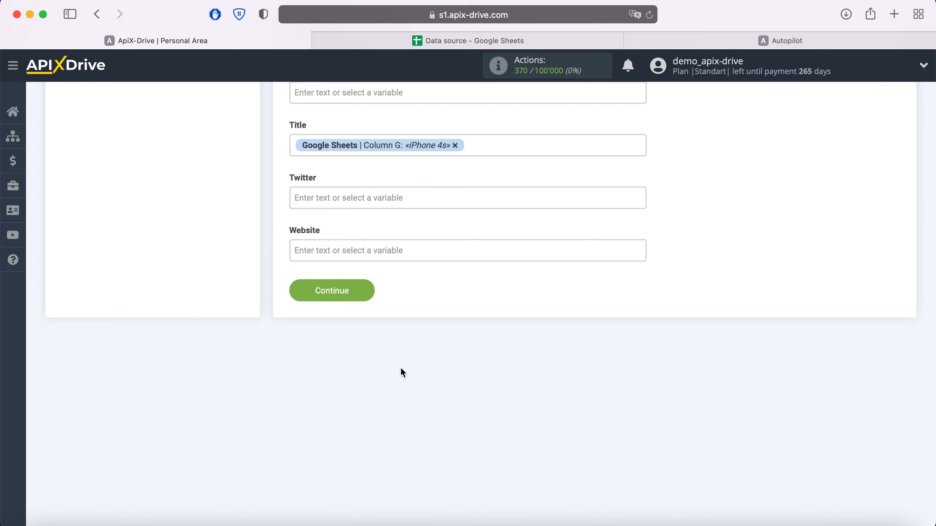
Continue to the test stage and send the test data to Autopilot
{"action": "left_click", "coordinate": [364, 293]}
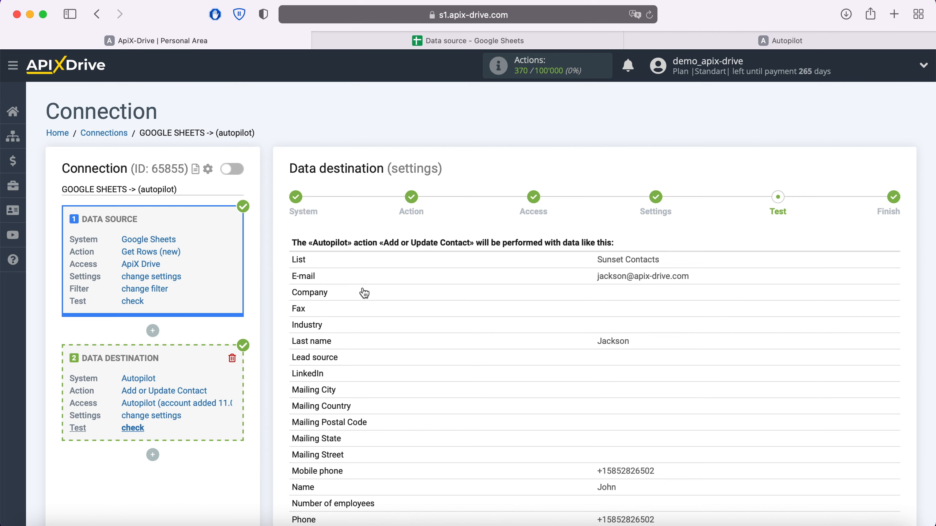
{"action": "scroll", "coordinate": [365, 294], "scroll_direction": "down", "scroll_amount": 5}
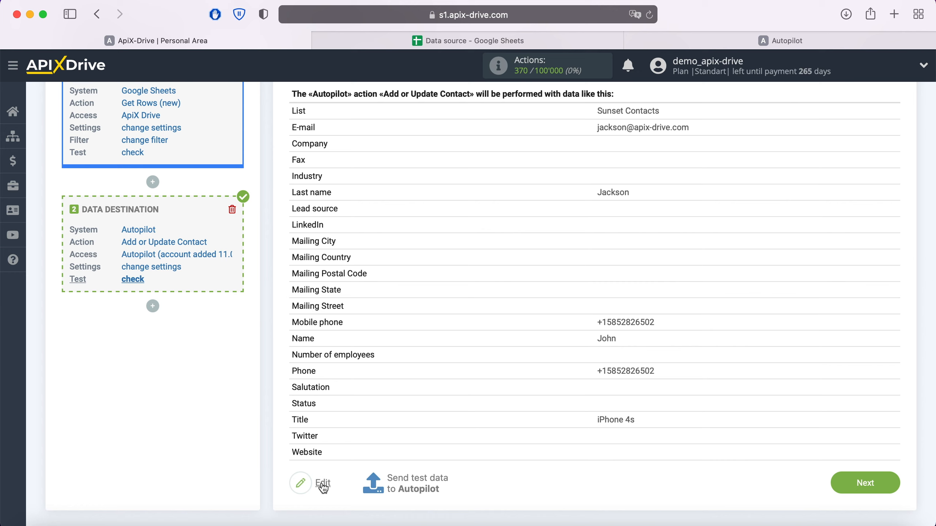
{"action": "left_click", "coordinate": [417, 483]}
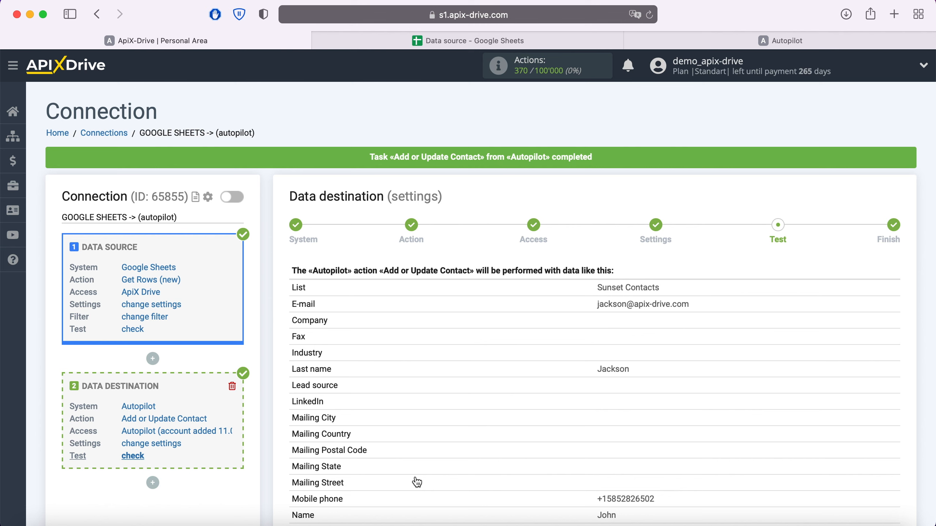
Switch to Autopilot and open the test contact's record in All Contacts to check its transferred fields
{"action": "left_click", "coordinate": [761, 46]}
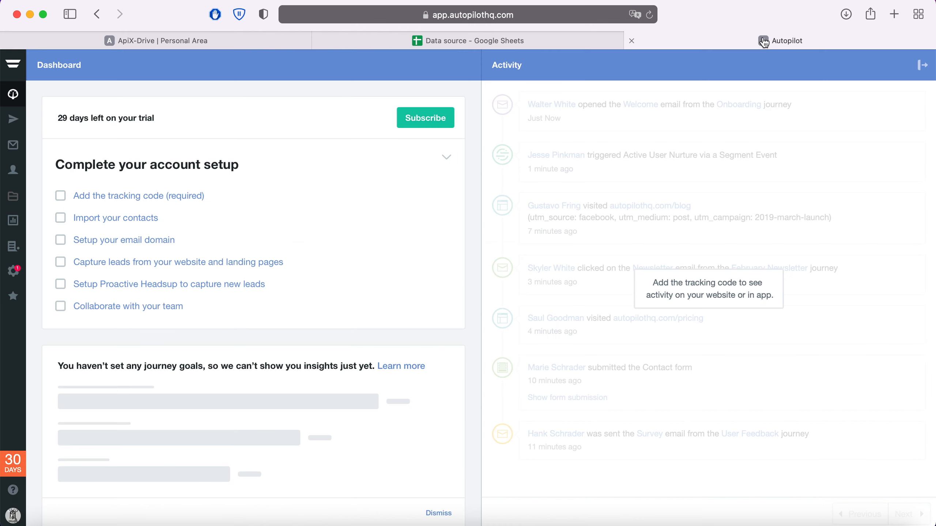
{"action": "left_click", "coordinate": [13, 170]}
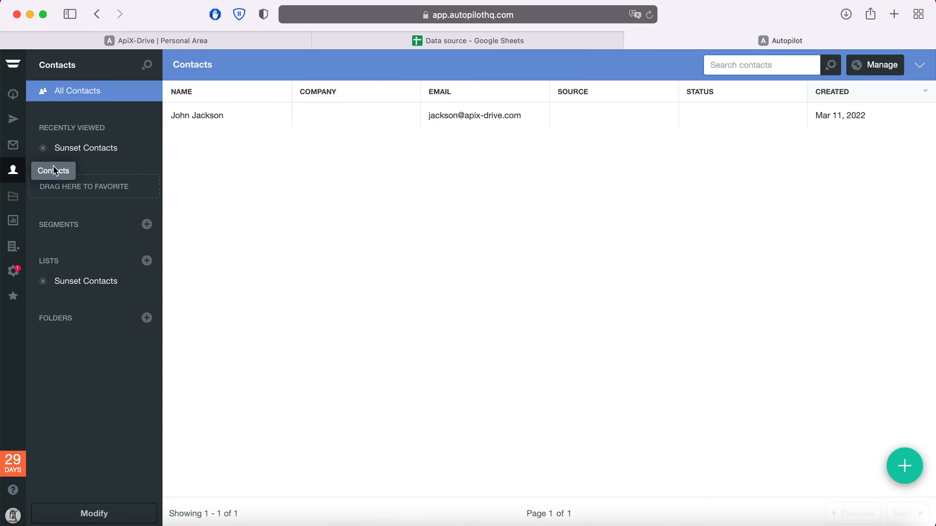
{"action": "left_click", "coordinate": [191, 116]}
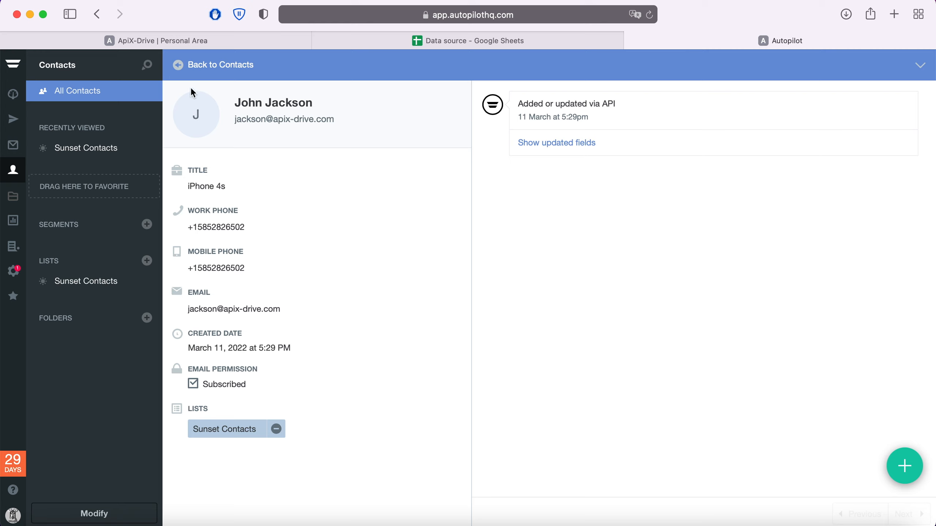
Return to ApiX-Drive, finish the data destination setup, and enable automatic updates for the connection
{"action": "left_click", "coordinate": [191, 37]}
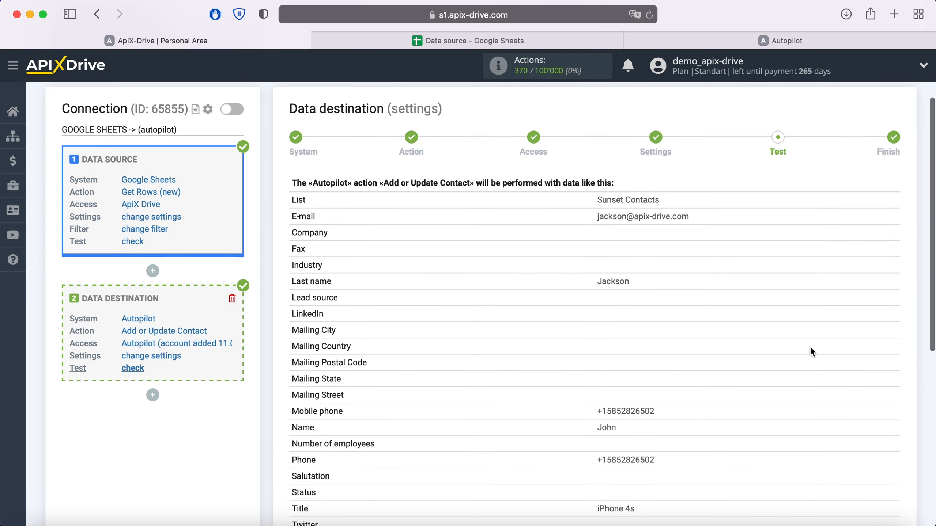
{"action": "scroll", "coordinate": [810, 347], "scroll_direction": "down", "scroll_amount": 5}
{"action": "left_click", "coordinate": [893, 425]}
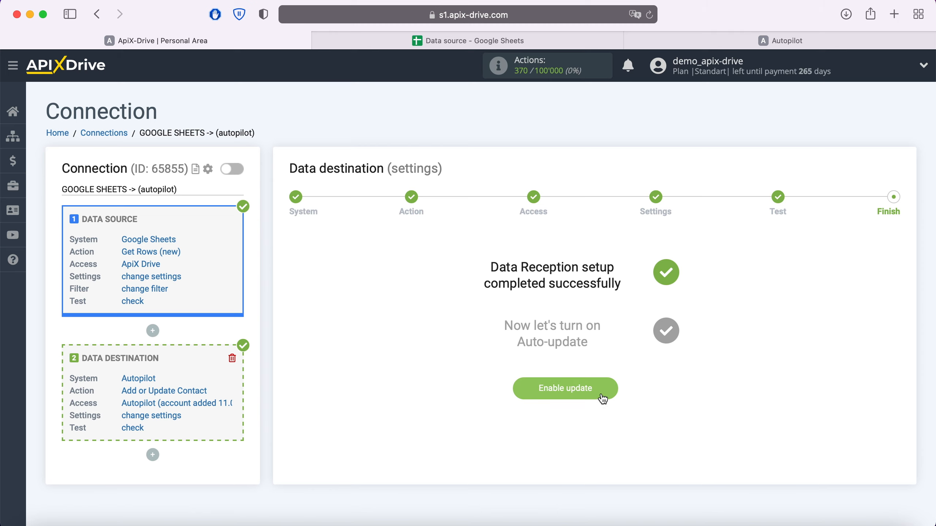
{"action": "left_click", "coordinate": [610, 386]}
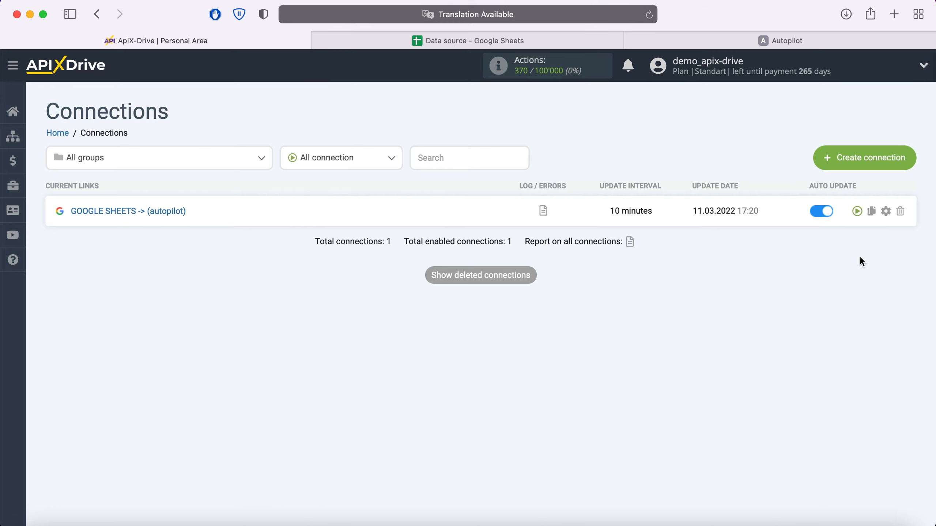
Set the GOOGLE SHEETS -> (autopilot) connection's update interval to 5 minutes and save the setup
{"action": "left_click", "coordinate": [886, 211]}
{"action": "left_click", "coordinate": [581, 308]}
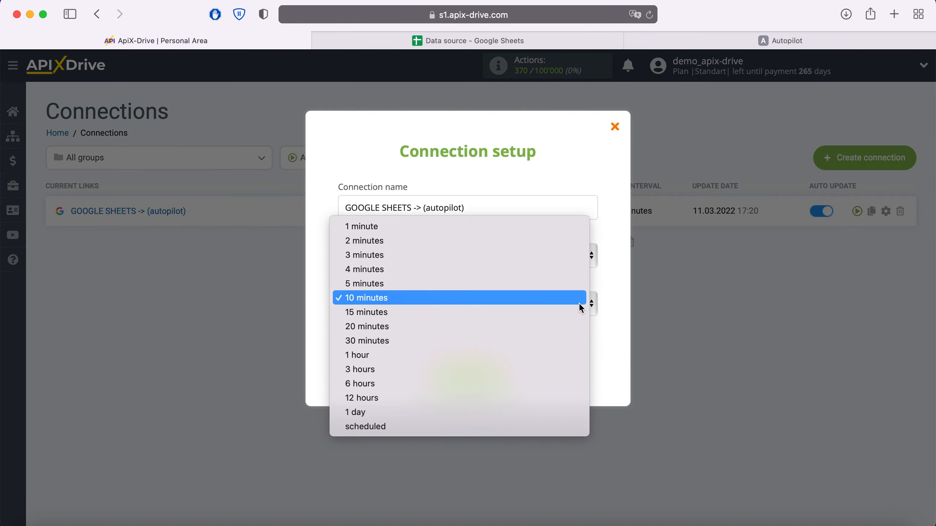
{"action": "left_click", "coordinate": [528, 283]}
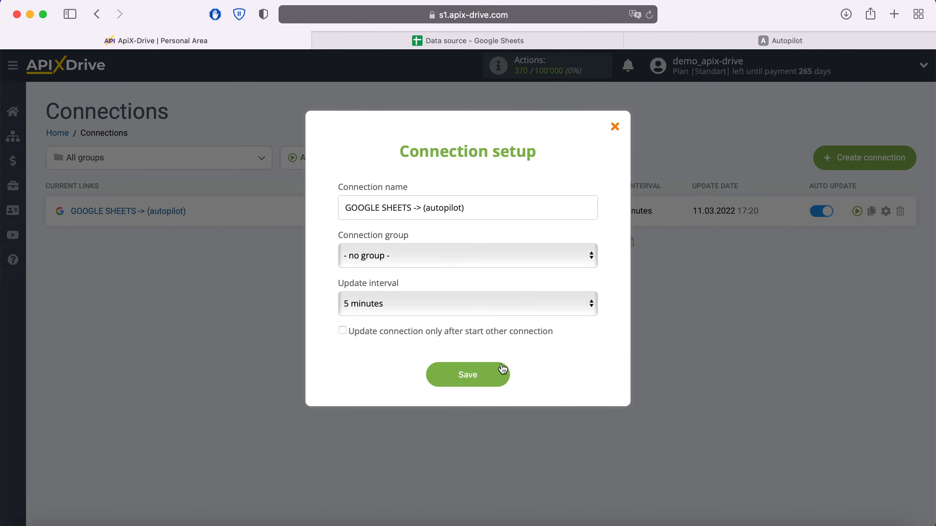
{"action": "left_click", "coordinate": [503, 369]}
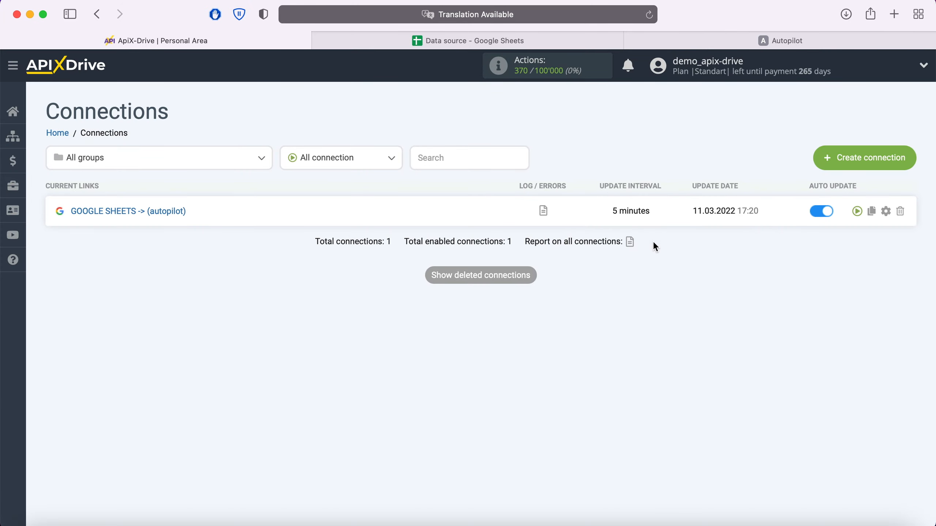